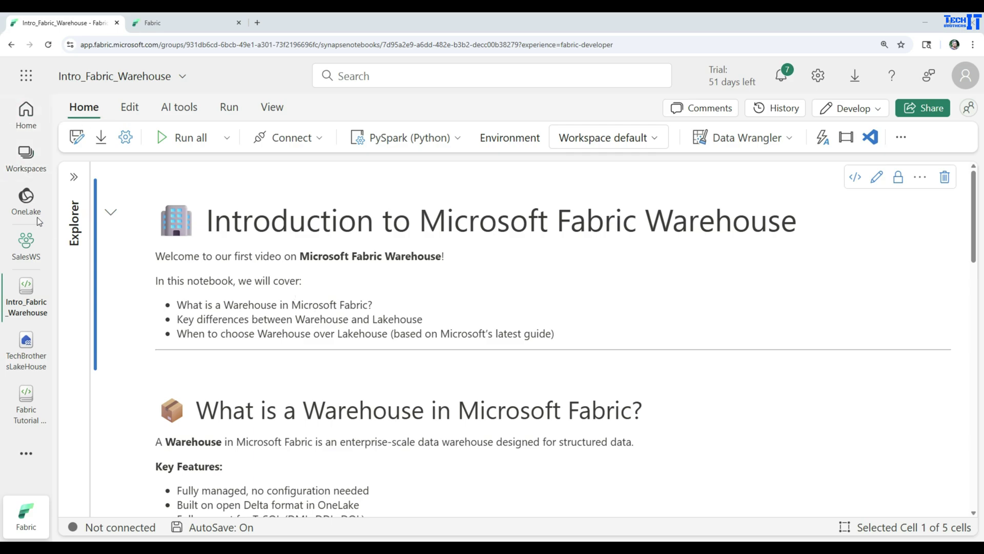
# Open the SalesWS workspace from the Workspaces list
pyautogui.click(25, 154)
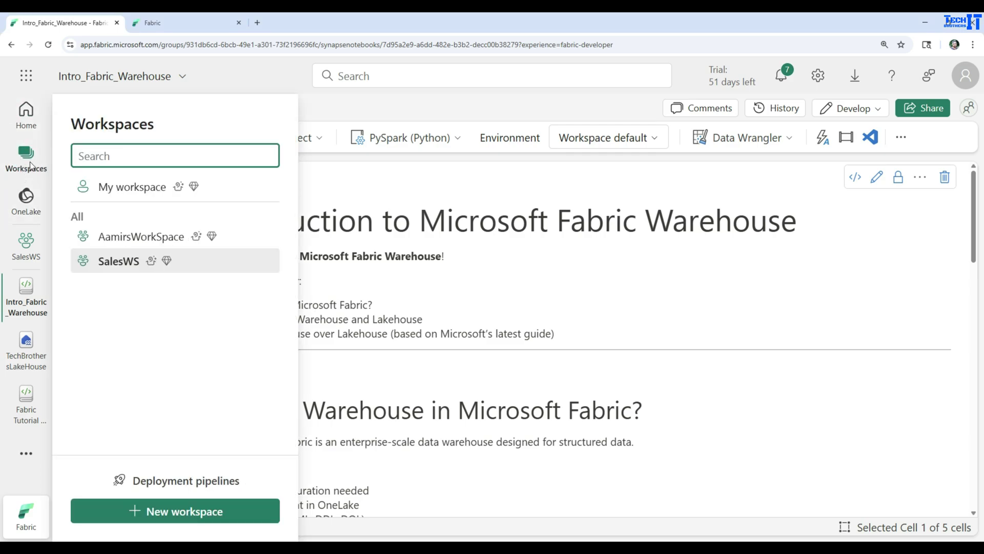
pyautogui.click(118, 261)
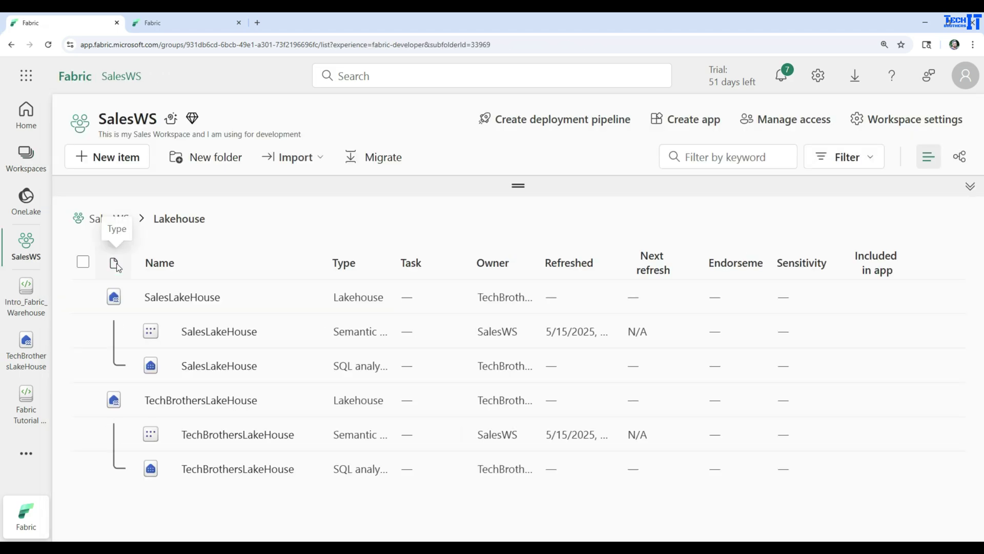
pyautogui.click(115, 158)
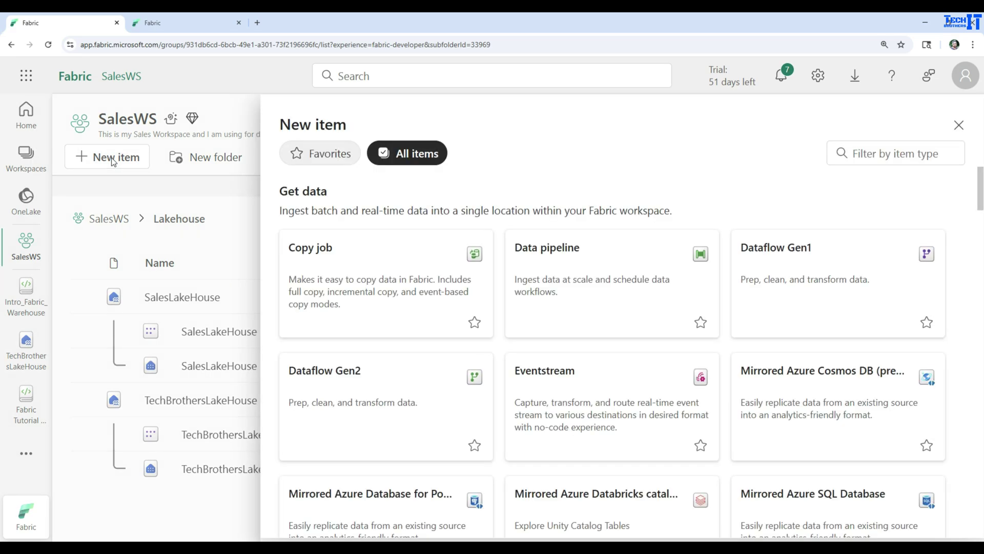
pyautogui.scroll(-5, 621, 310)
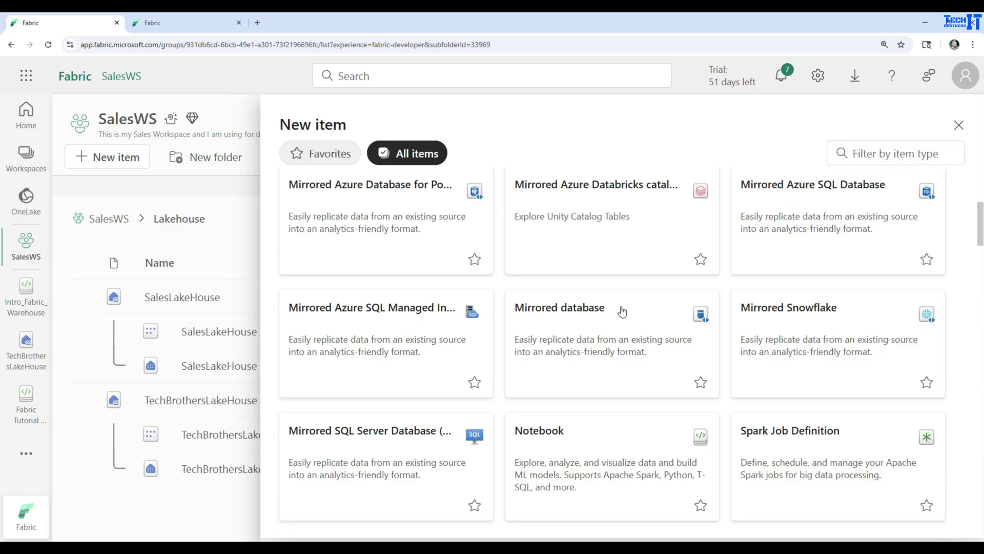
pyautogui.scroll(-4, 622, 310)
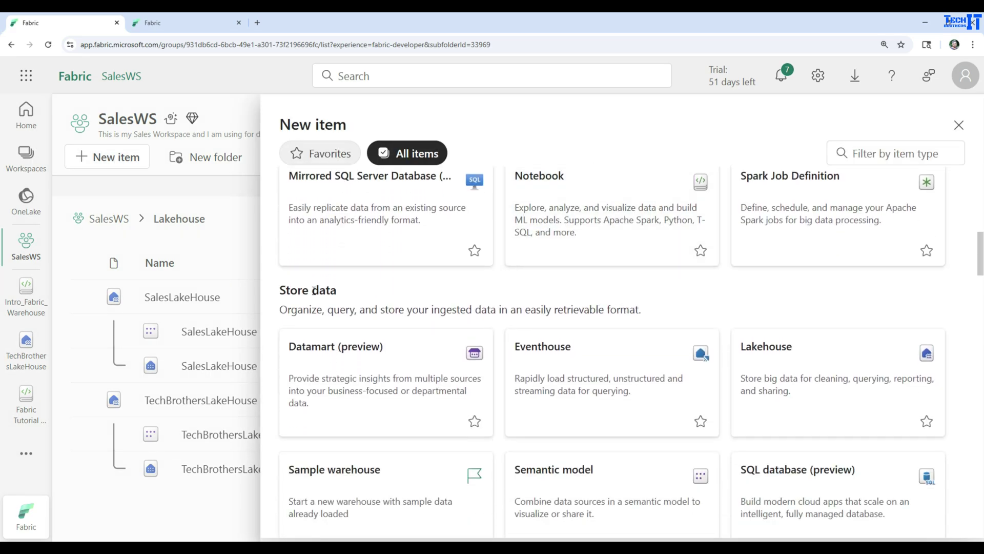
pyautogui.scroll(1, 288, 290)
pyautogui.tripleClick(279, 340)
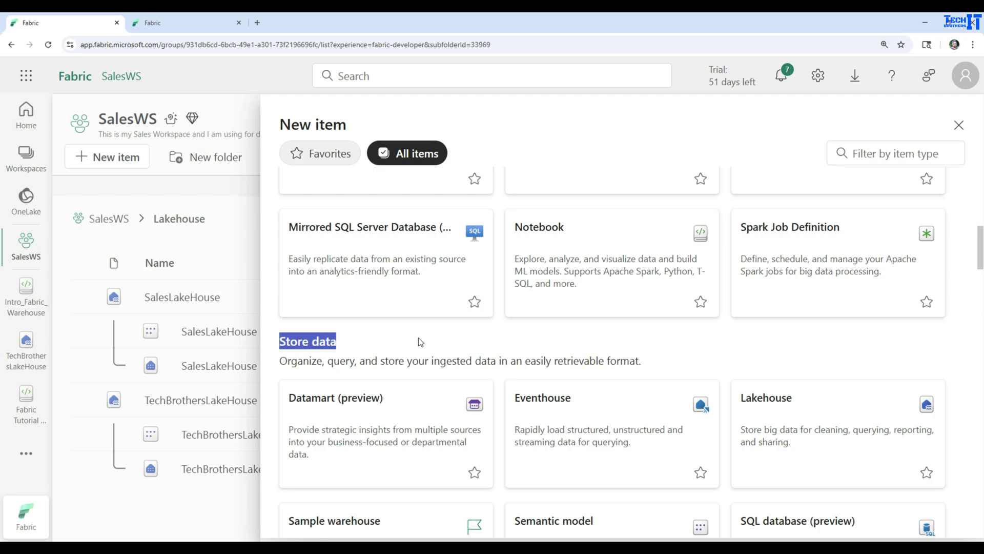
pyautogui.scroll(-2, 571, 340)
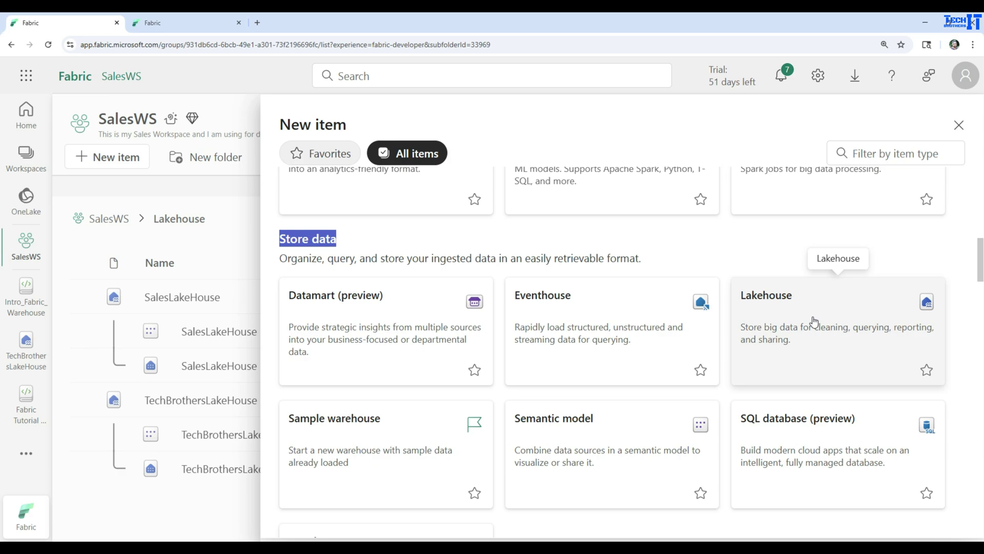
pyautogui.scroll(-2, 813, 321)
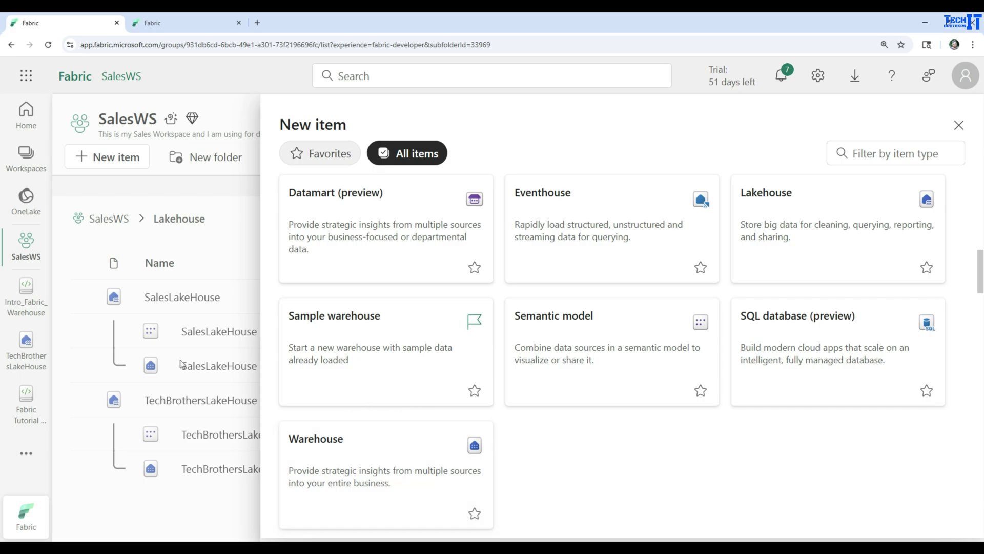
pyautogui.click(62, 195)
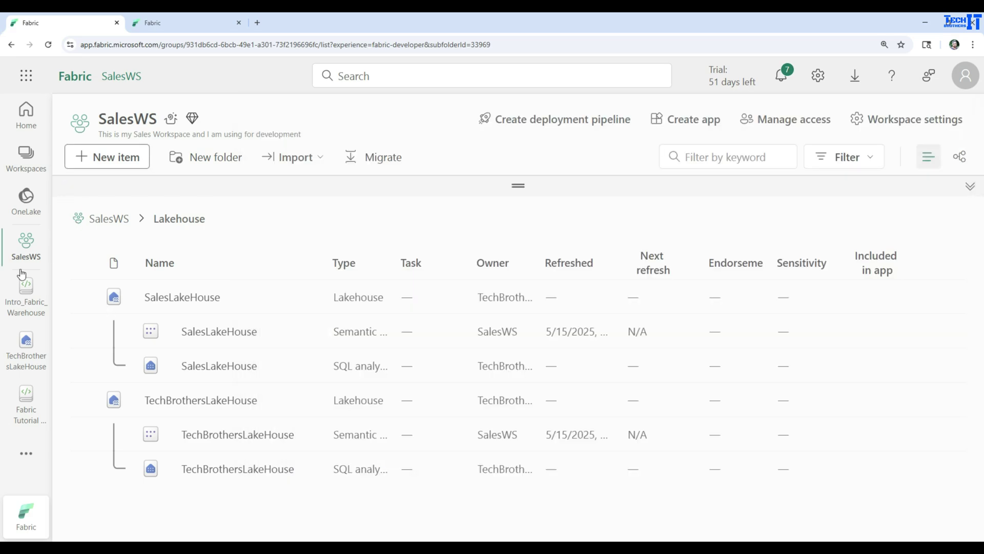
# Return to the Intro_Fabric_Warehouse notebook and scroll to its 'What is a Warehouse' section
pyautogui.click(25, 308)
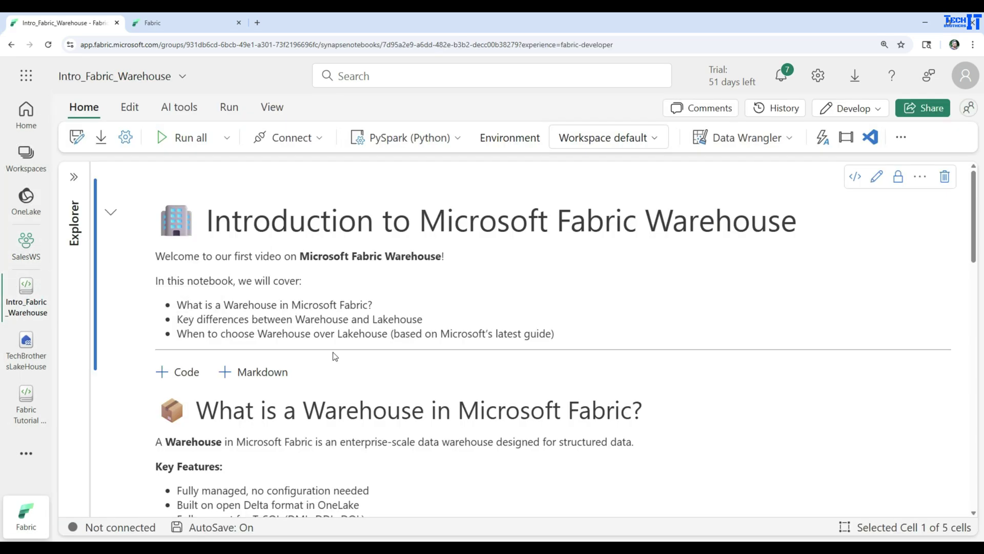
pyautogui.scroll(-4, 520, 370)
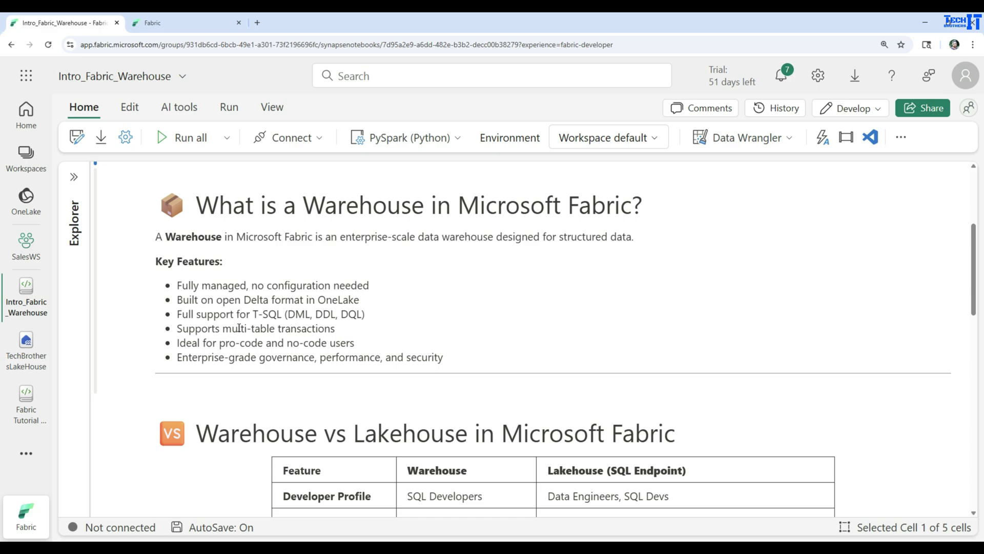
pyautogui.scroll(-1, 248, 328)
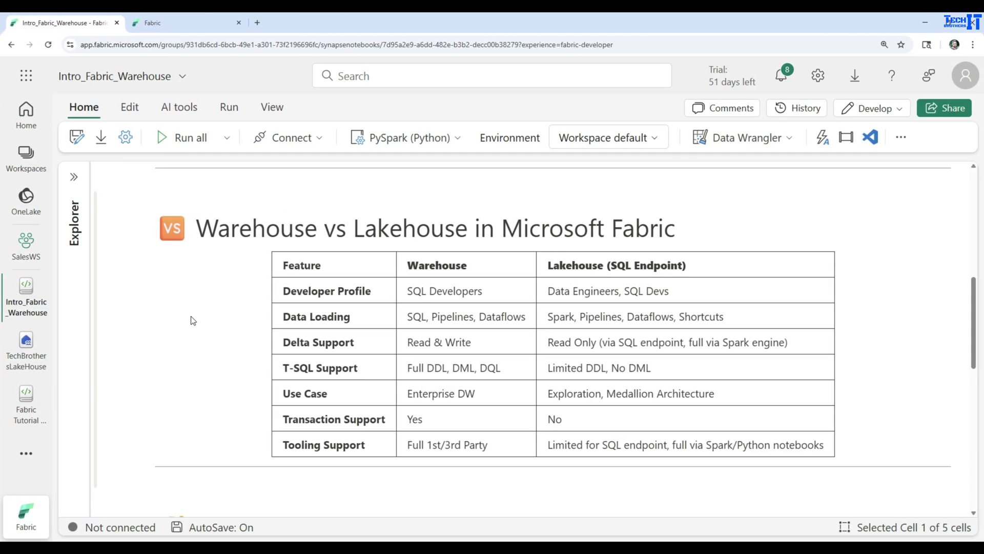
pyautogui.scroll(-1, 192, 321)
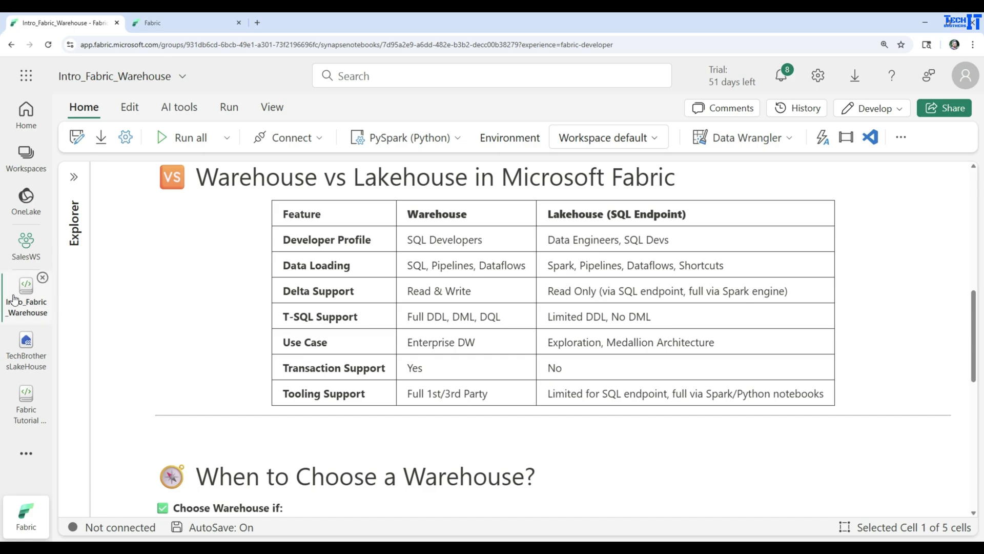
# Open TechBrothersLakeHouse in SalesWS to preview its customer table (3 columns, 6 rows)
pyautogui.click(26, 169)
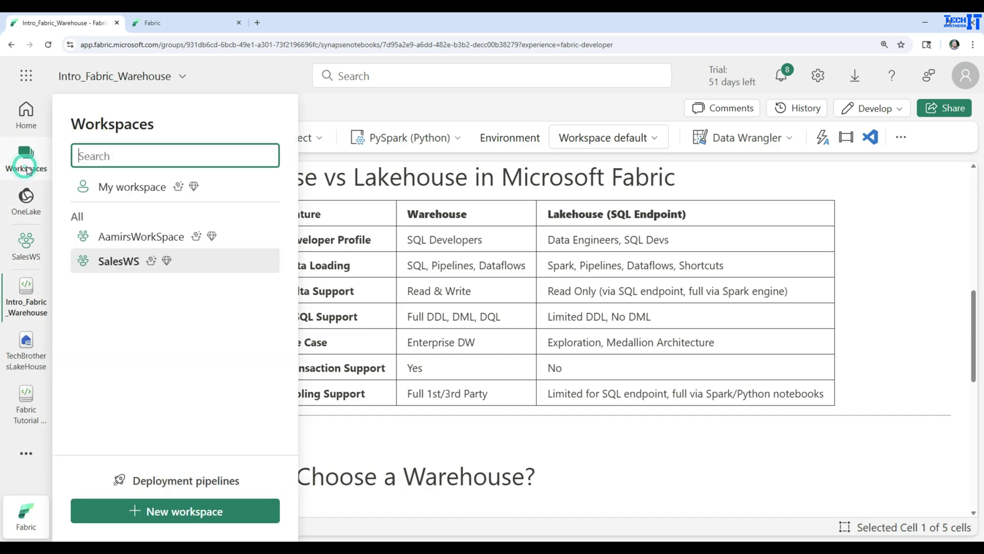
pyautogui.click(132, 263)
pyautogui.click(215, 399)
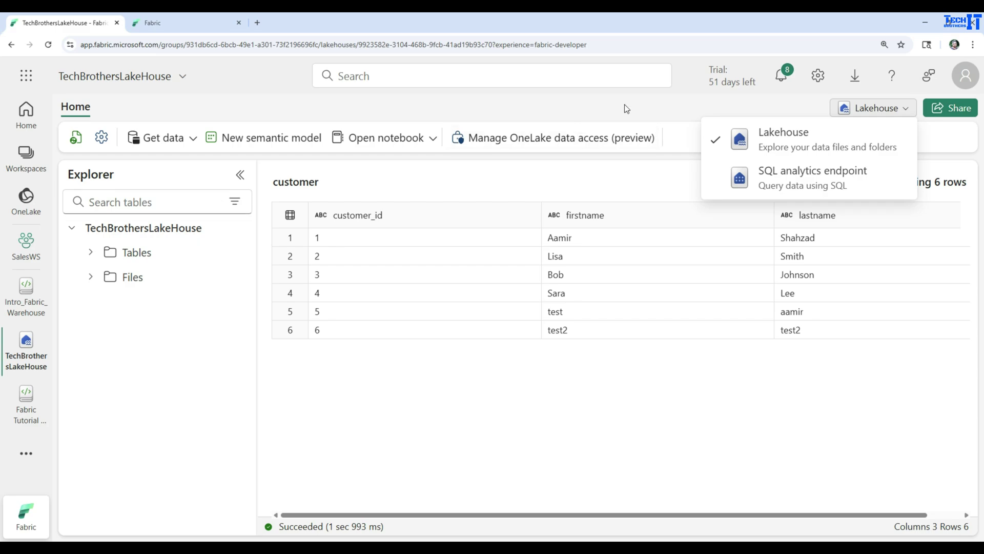
# Expand the lakehouse's Tables and Files folders in the explorer
pyautogui.click(637, 103)
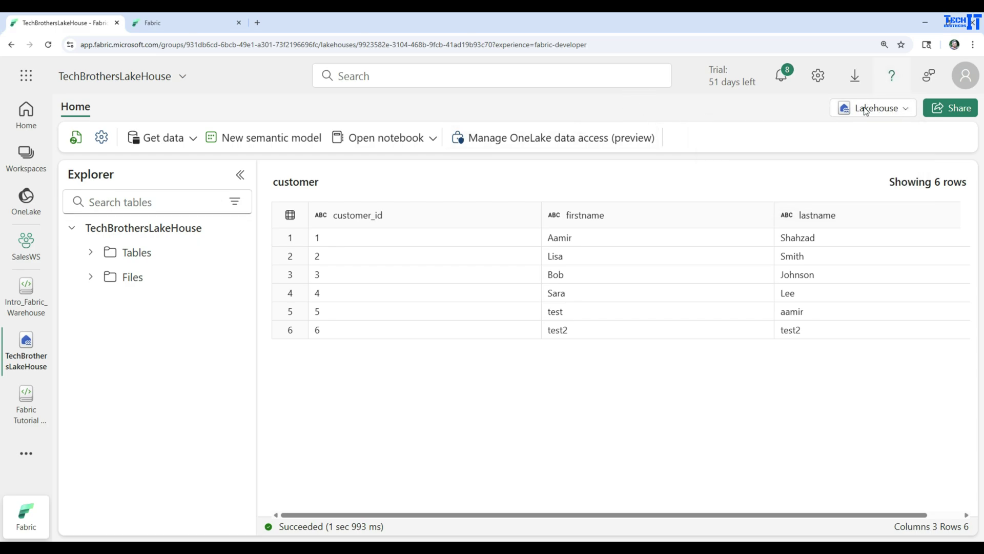
pyautogui.click(91, 254)
pyautogui.click(91, 473)
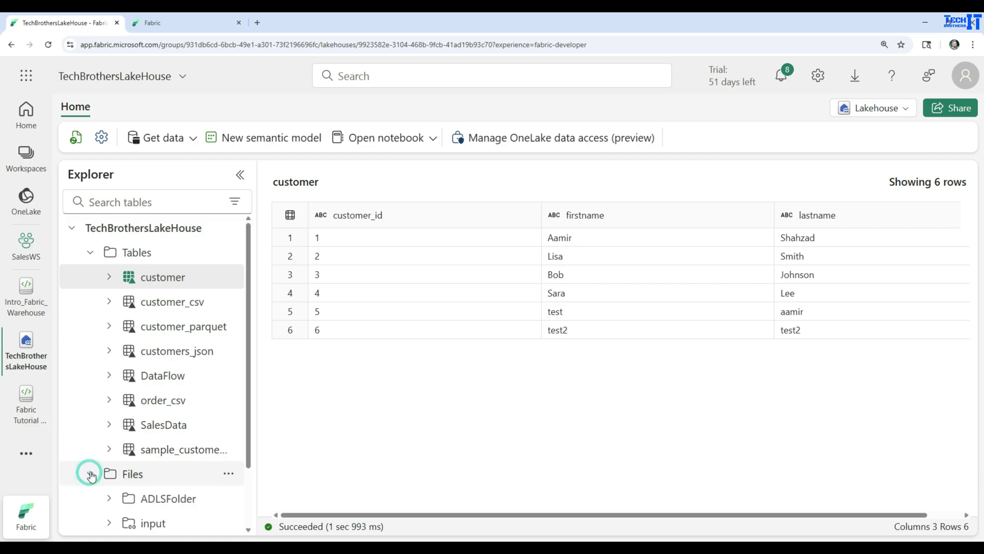
# Widen the Explorer pane so names like sample_customers_dw_csv show in full, then scroll the tree
pyautogui.moveTo(256, 253); pyautogui.dragTo(328, 254)
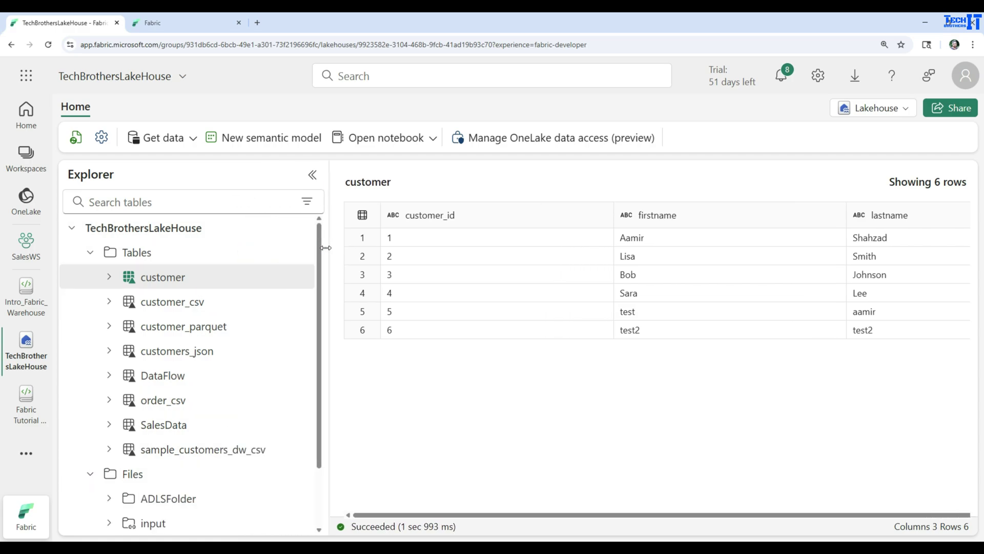
pyautogui.click(430, 139)
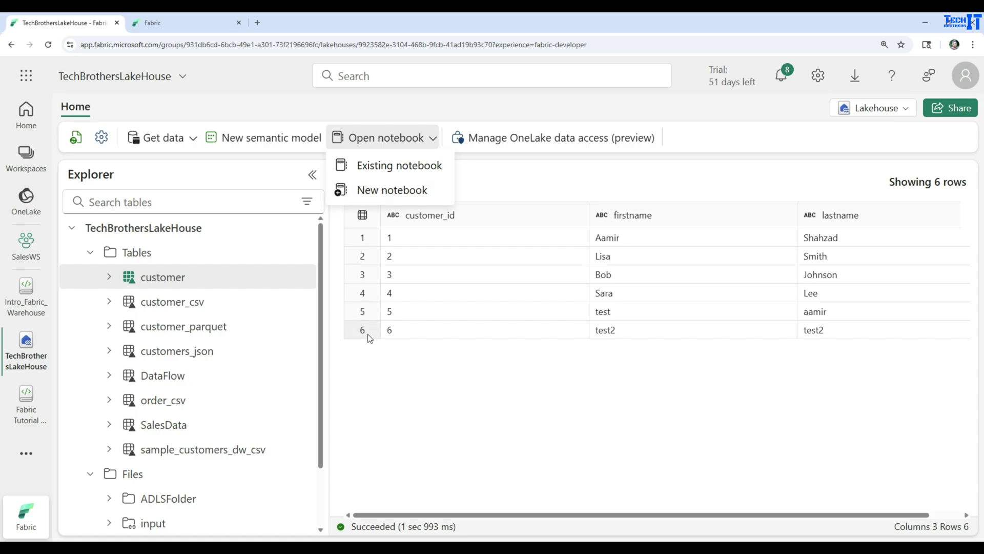
pyautogui.click(344, 361)
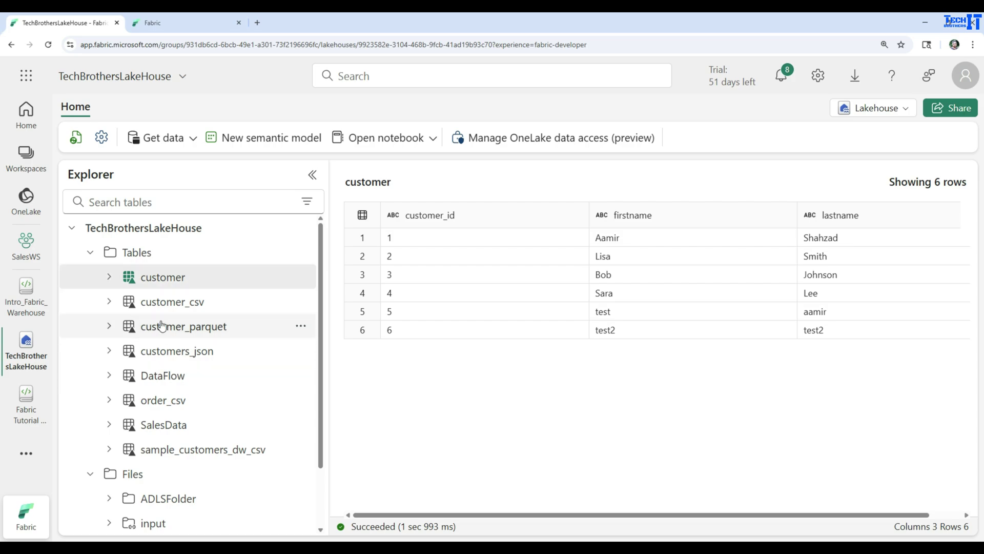
pyautogui.scroll(-2, 154, 430)
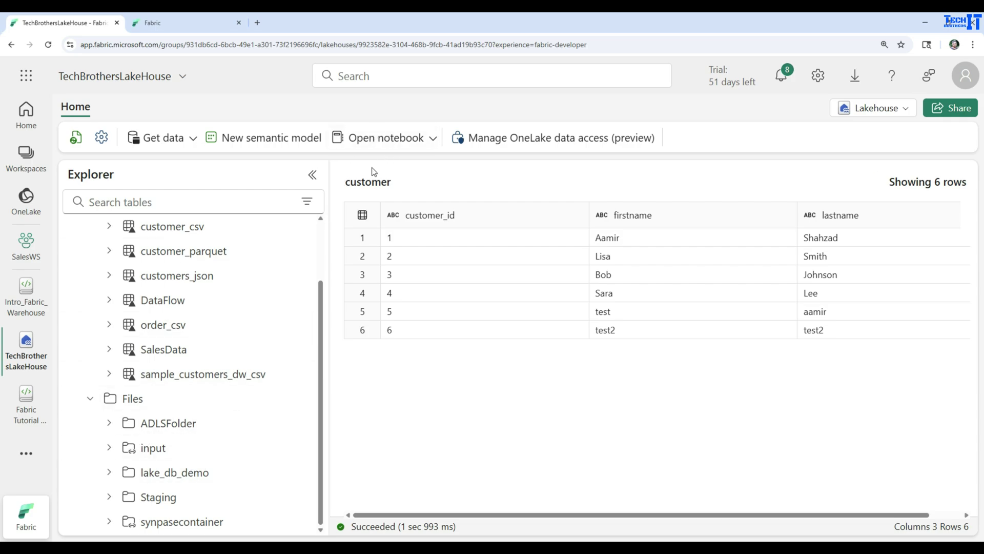
# Switch TechBrothersLakeHouse to its SQL analytics endpoint, showing schemas dbo, INFORMATION_SCHEMA, queryinsights and sys
pyautogui.click(866, 109)
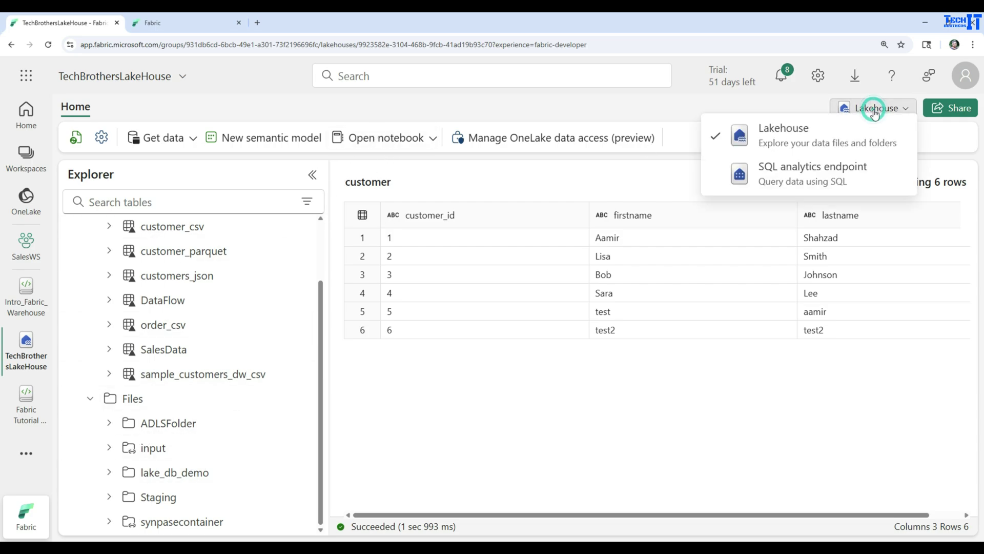
pyautogui.click(790, 180)
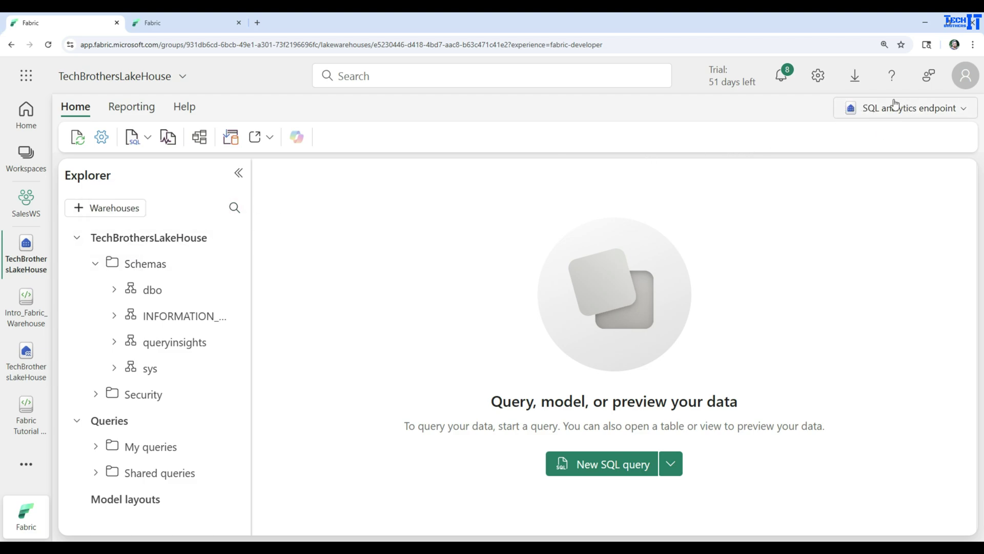
# Run a Select TOP 100 query on the dbo customer table
pyautogui.click(115, 292)
pyautogui.click(133, 314)
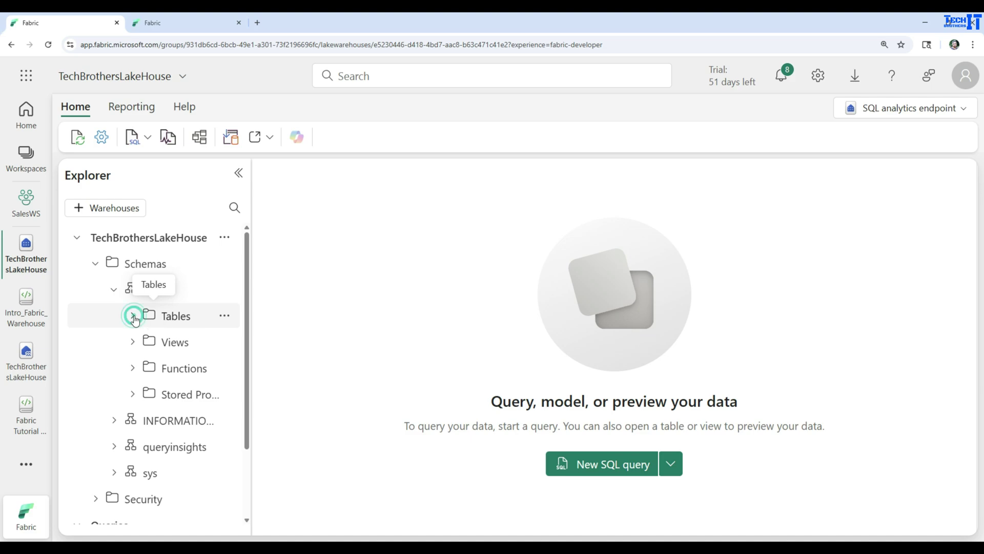
pyautogui.click(226, 342)
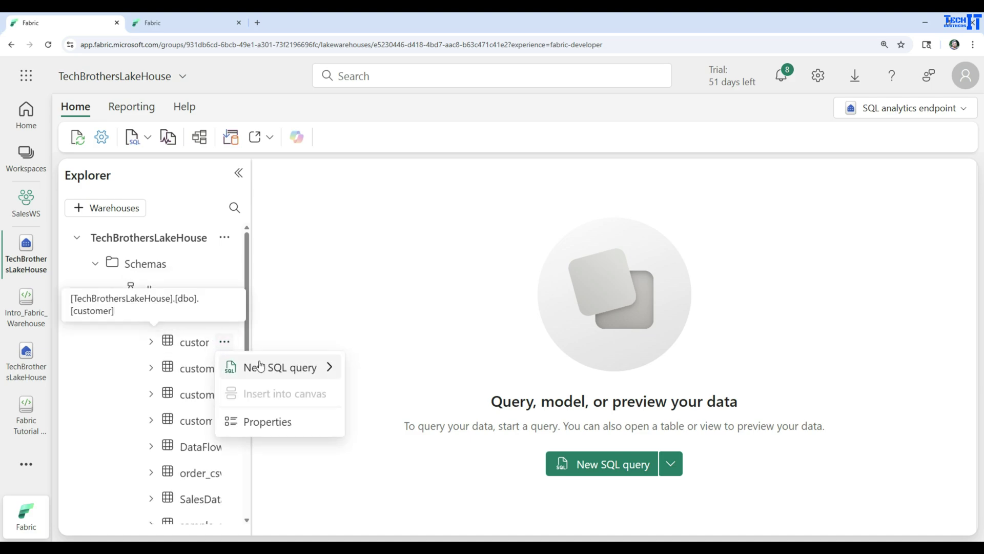
pyautogui.click(283, 369)
pyautogui.click(367, 371)
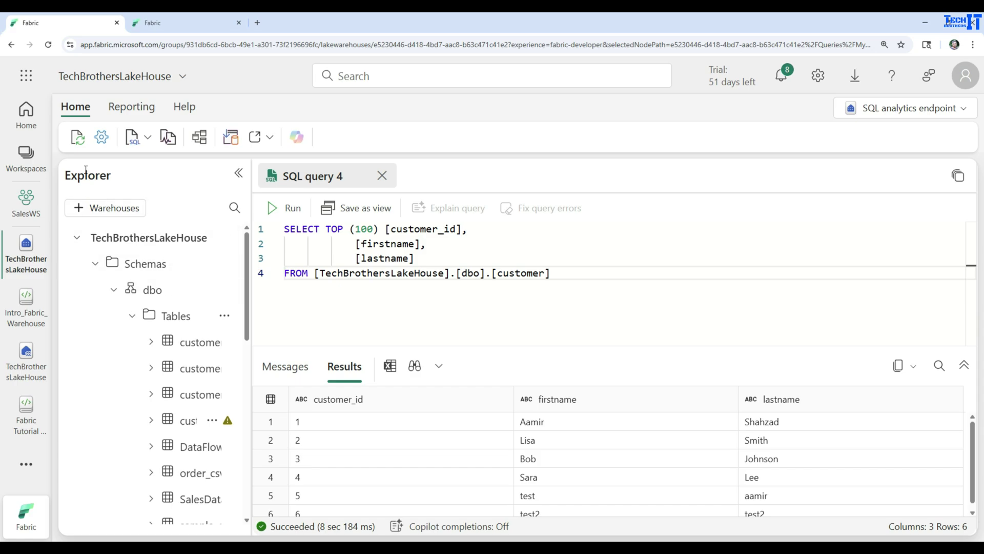
# Glance at Intro_Fabric_Warehouse, then return and switch TechBrothersLakeHouse back to the Lakehouse view
pyautogui.click(26, 307)
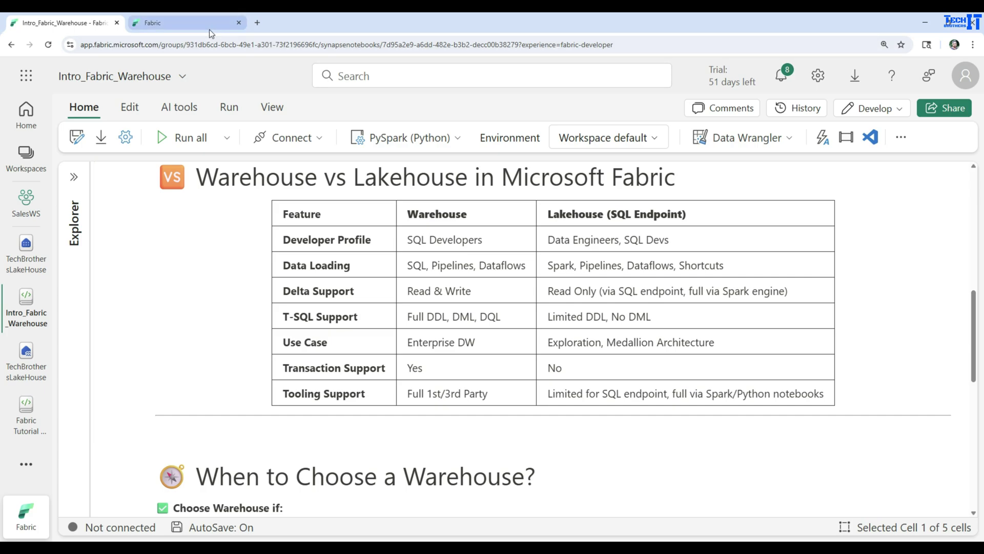
pyautogui.click(39, 263)
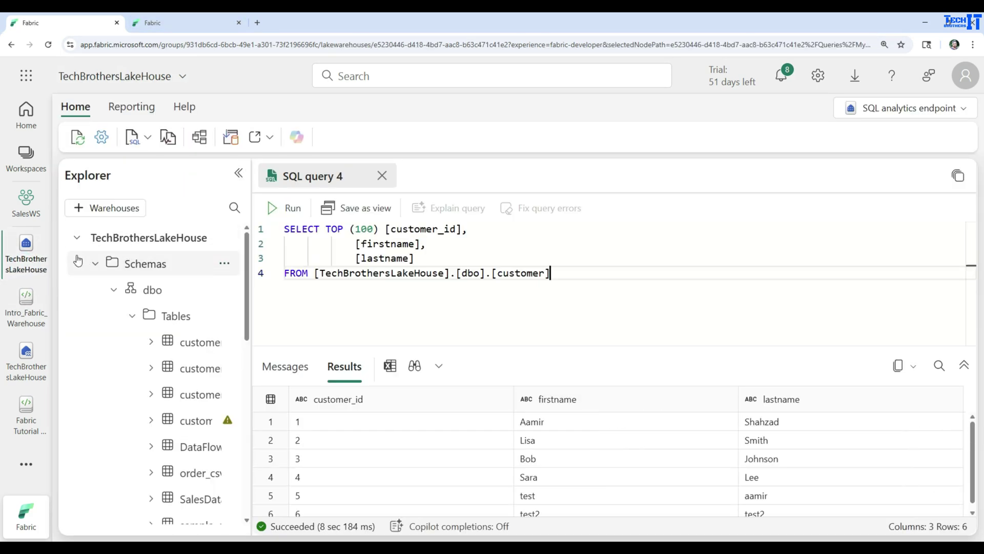
pyautogui.click(870, 107)
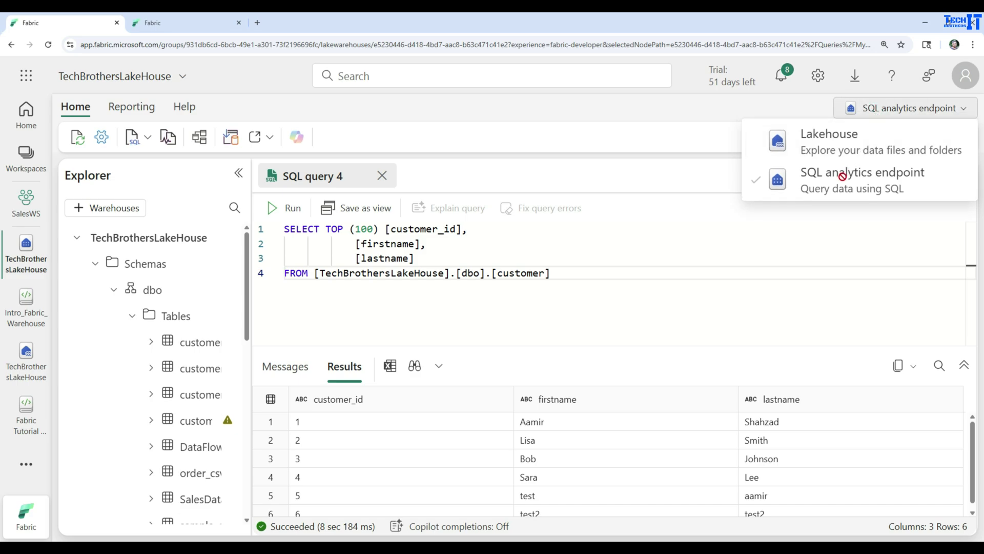
pyautogui.click(821, 145)
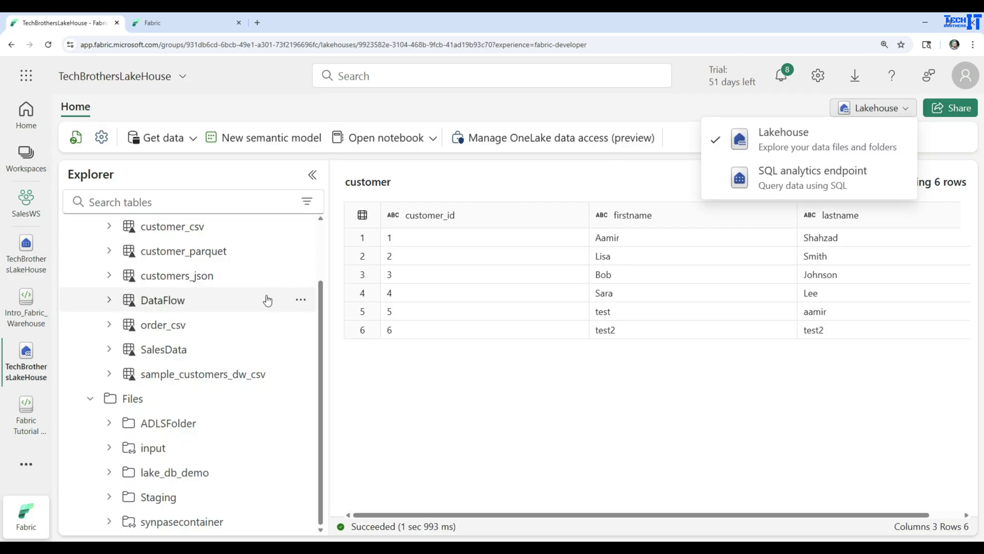
# Create Notebook 4 for TechBrothersLakeHouse, keeping the cell language as PySpark (Python)
pyautogui.click(409, 141)
pyautogui.click(377, 189)
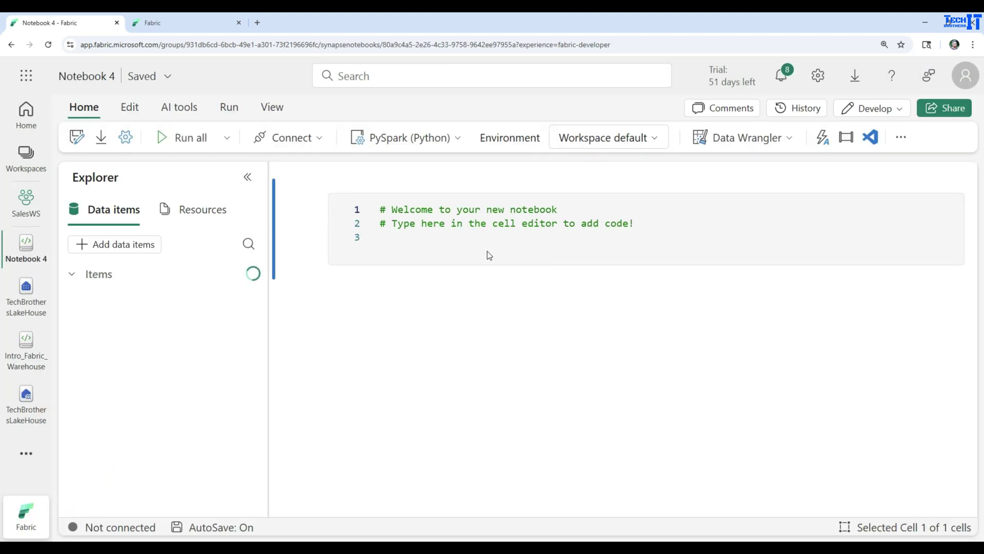
pyautogui.click(892, 257)
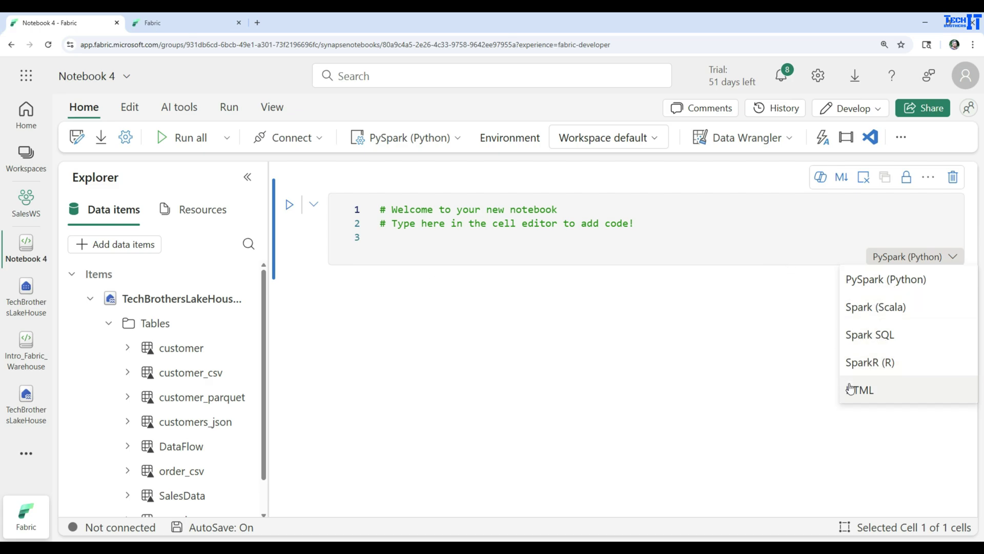
pyautogui.click(622, 321)
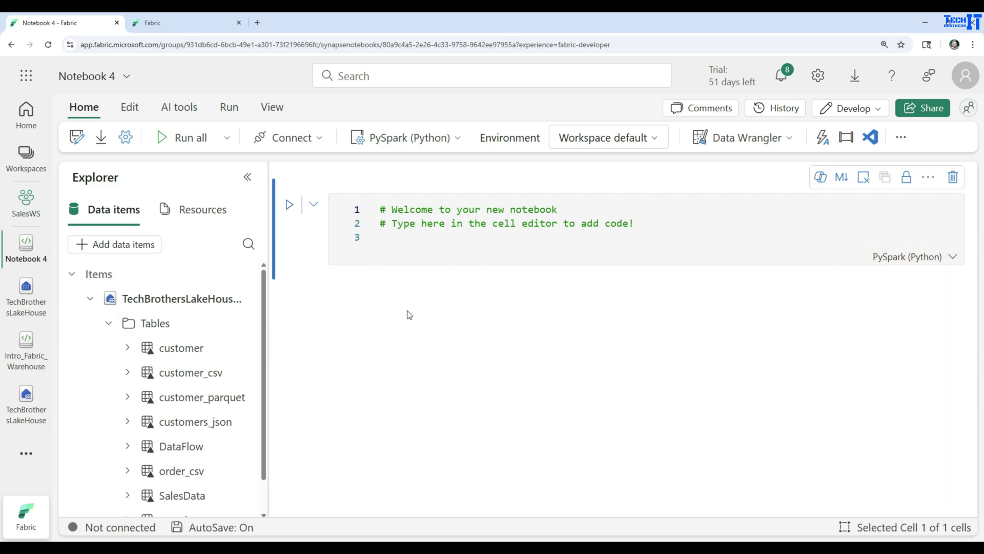
pyautogui.moveTo(765, 279)
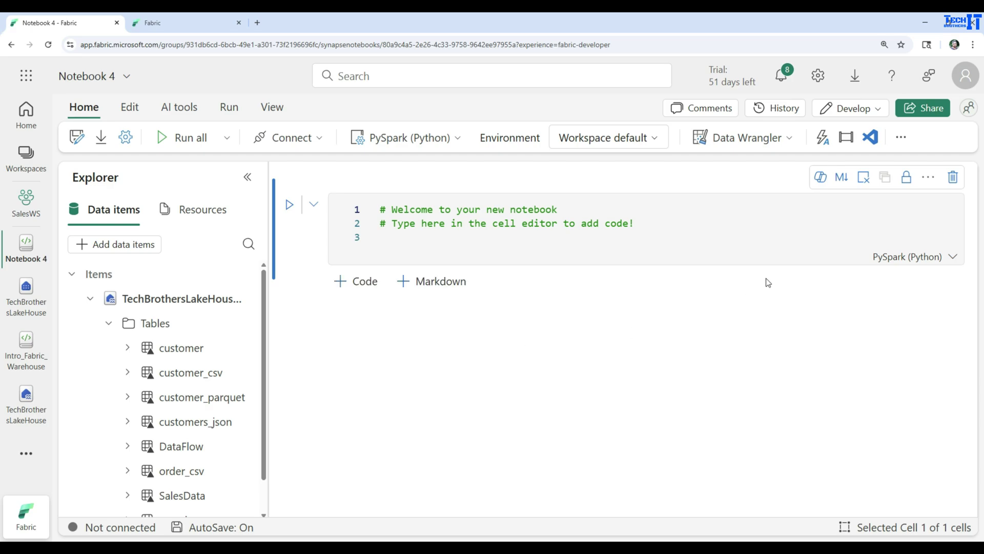
# Switch to the Intro_Fabric_Warehouse notebook to view its Warehouse vs Lakehouse comparison table
pyautogui.click(23, 356)
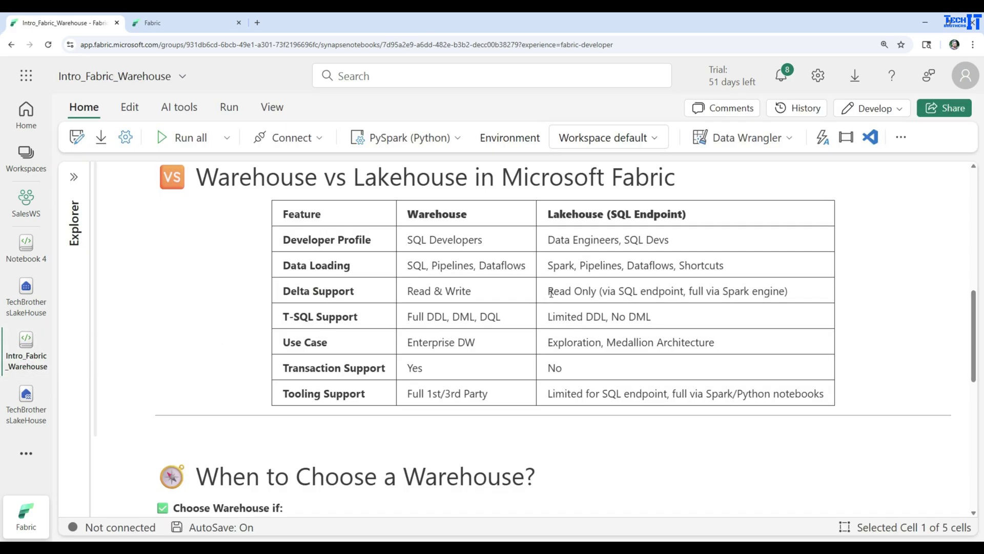